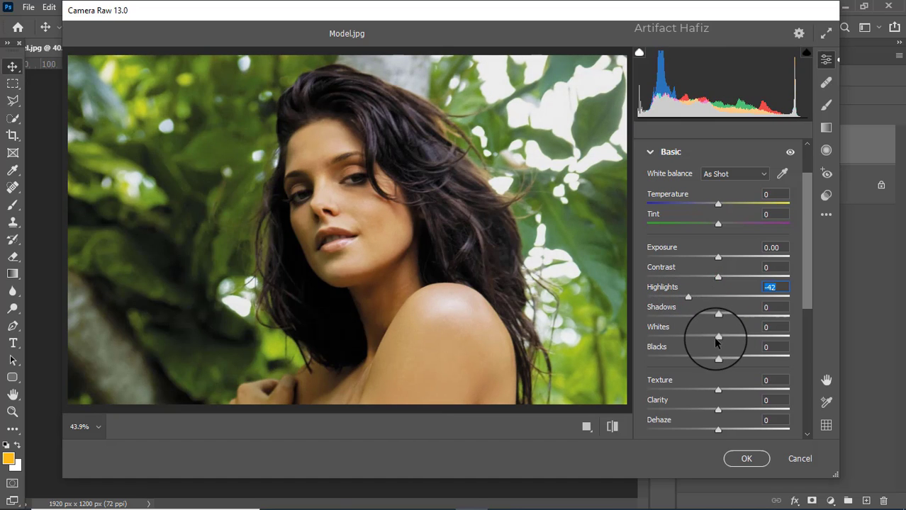
- Set Whites to +36, Shadows to +15 and Blacks to -16 in the Basic adjustments
drag(716, 339, 728, 316)
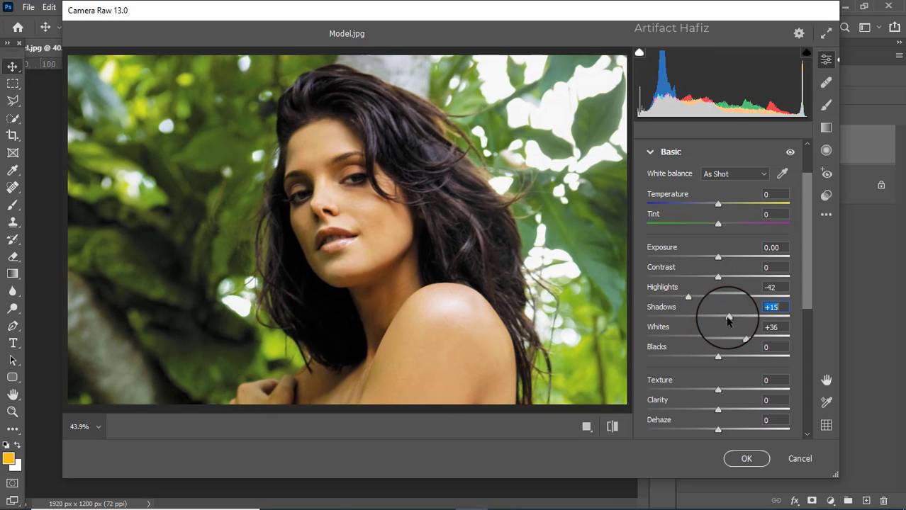
drag(716, 355, 705, 352)
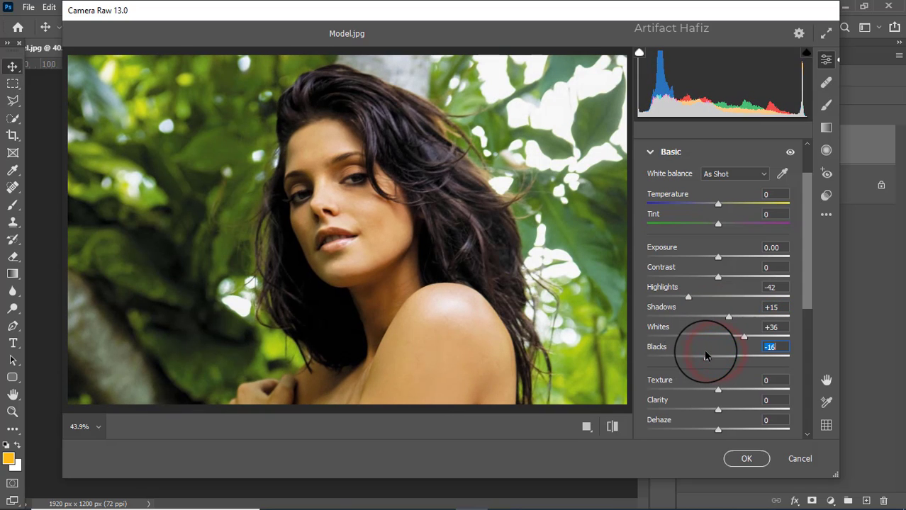
- Set Texture to -7, Clarity to +4 and Dehaze to +6 in the Basic adjustments
scroll(716, 317, down, 1)
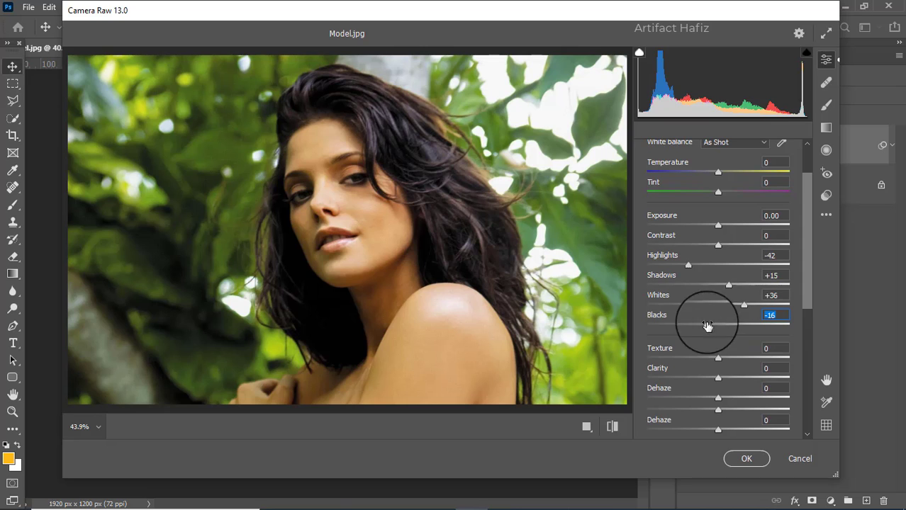
scroll(713, 370, down, 1)
scroll(716, 369, down, 1)
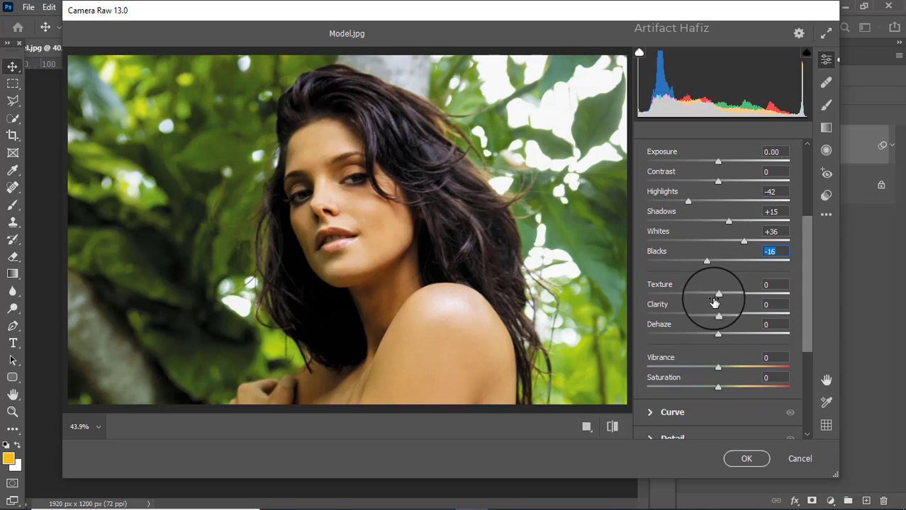
drag(714, 294, 722, 317)
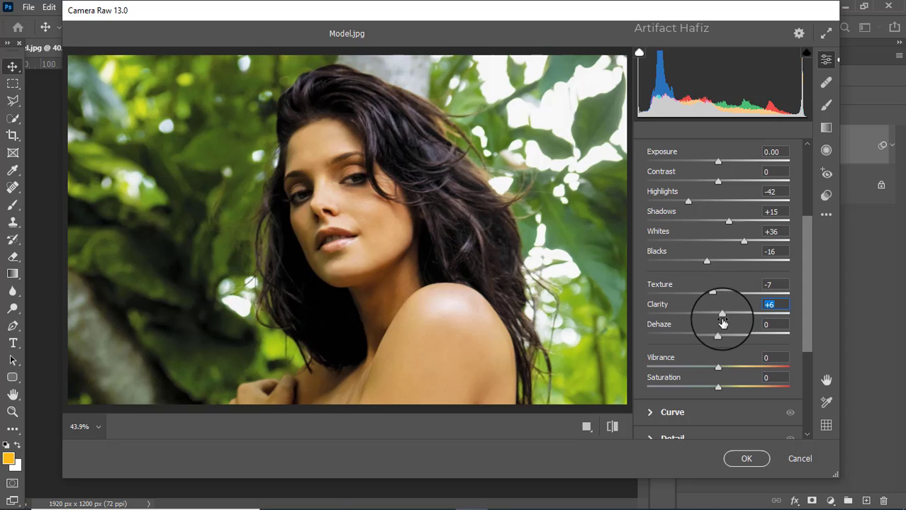
click(722, 317)
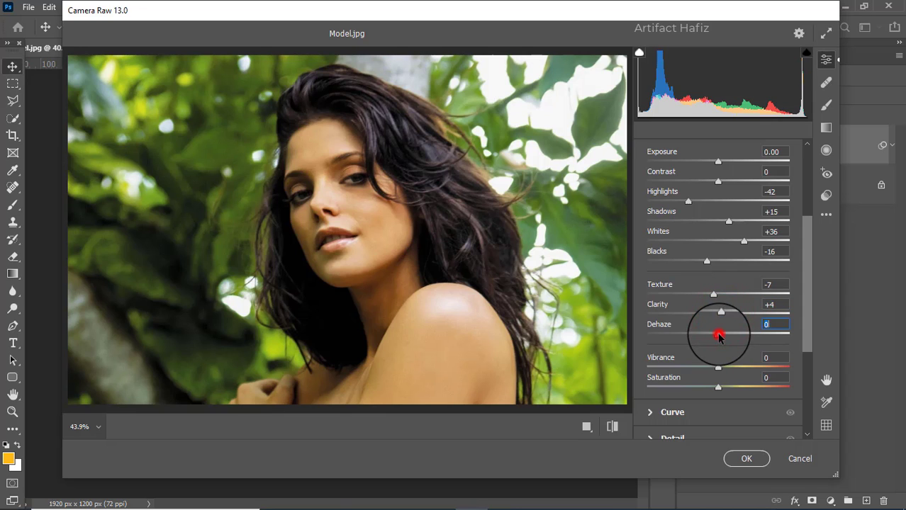
mouse_move(719, 336)
mouse_down()
mouse_move(732, 335)
mouse_move(713, 334)
mouse_move(723, 336)
mouse_up()
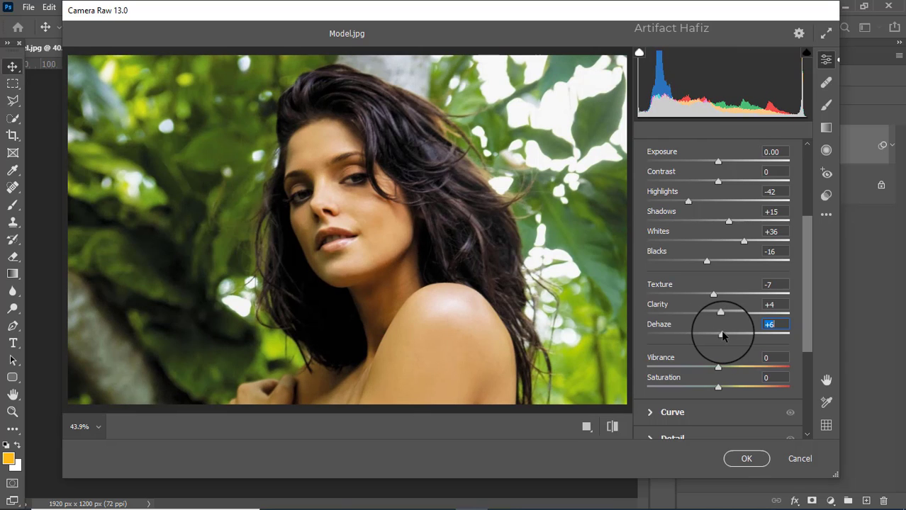
- Shape the main point curve into a gentle S with points at input 63, output 56 and input 185, output 191
scroll(723, 334, down, 4)
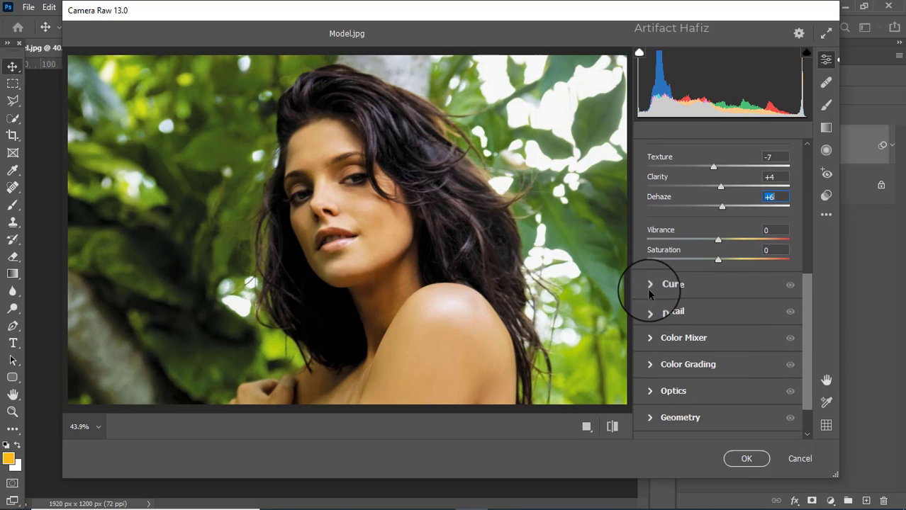
click(649, 286)
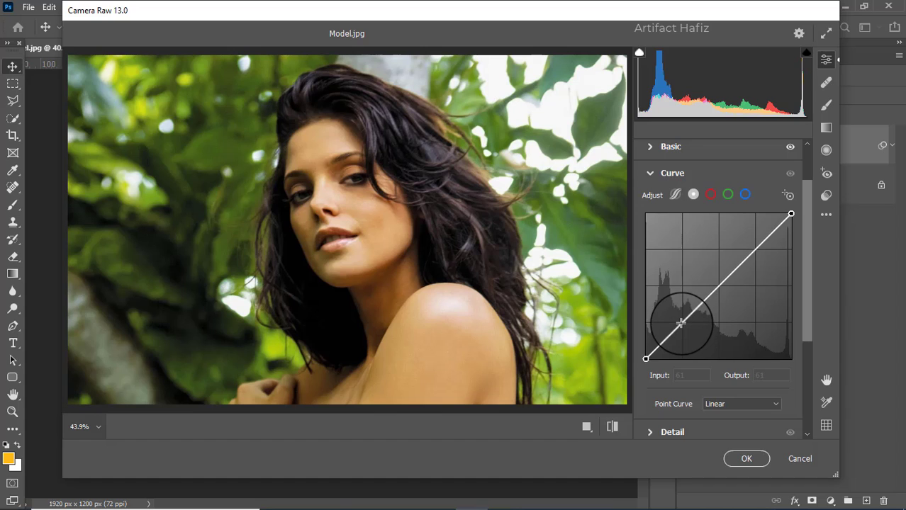
drag(681, 323, 681, 327)
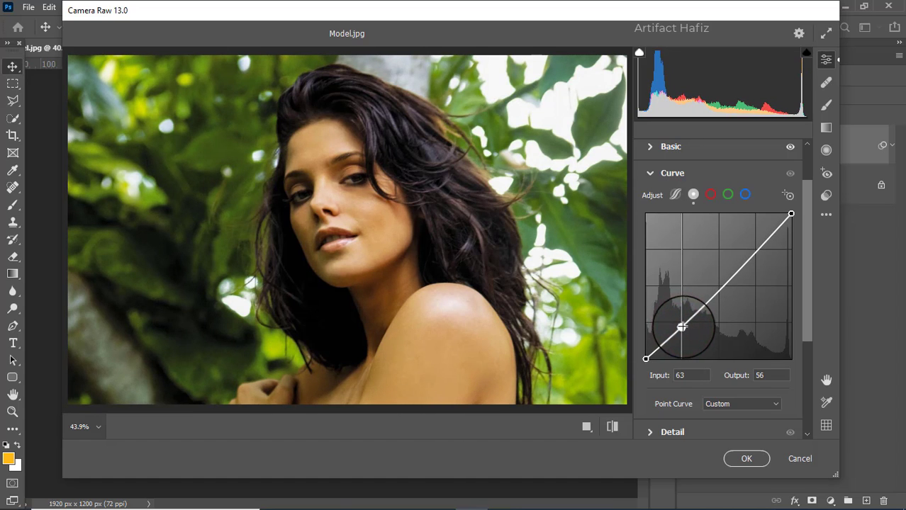
drag(751, 254, 752, 249)
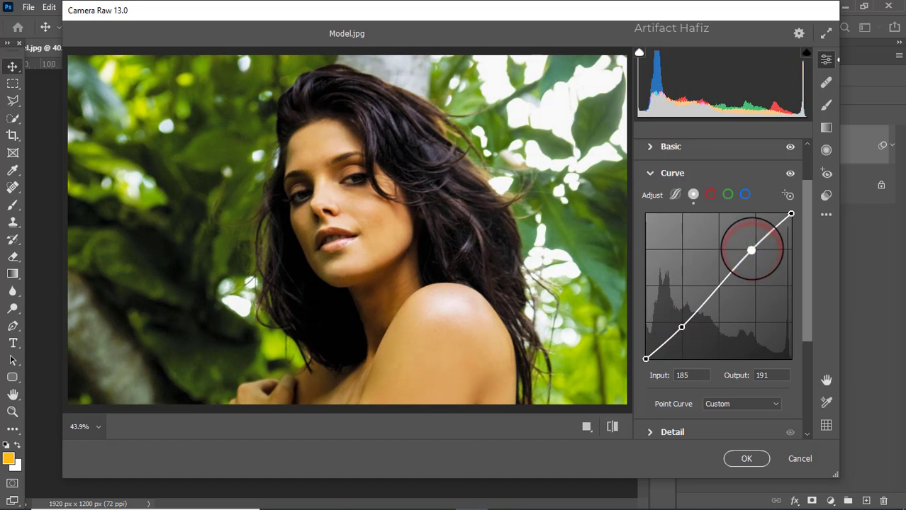
- On the red channel curve, lower the shadows slightly and add a highlights point at input 193, output 197
click(710, 195)
drag(680, 323, 682, 327)
drag(756, 249, 756, 247)
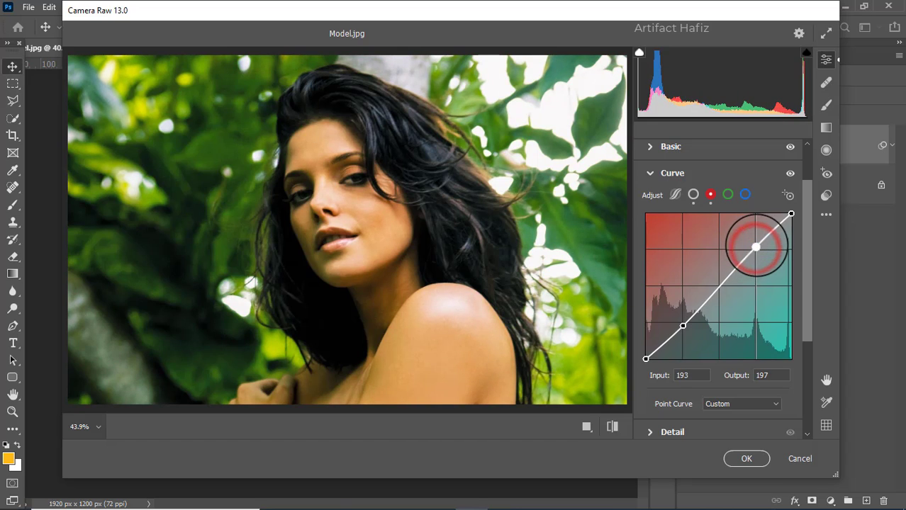
- On the green channel curve, add a shadows point at input 68, output 60 and a highlights point at input 193, output 207
click(727, 194)
drag(683, 321, 684, 327)
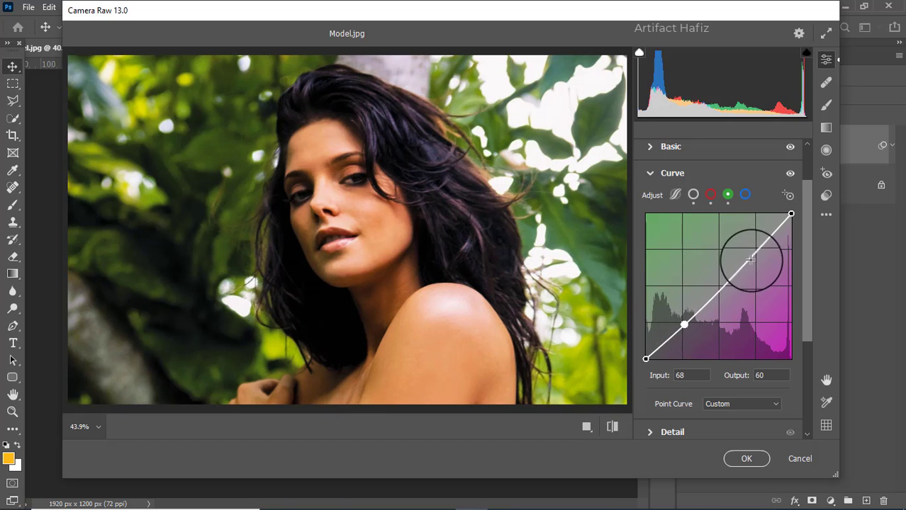
drag(756, 251, 755, 241)
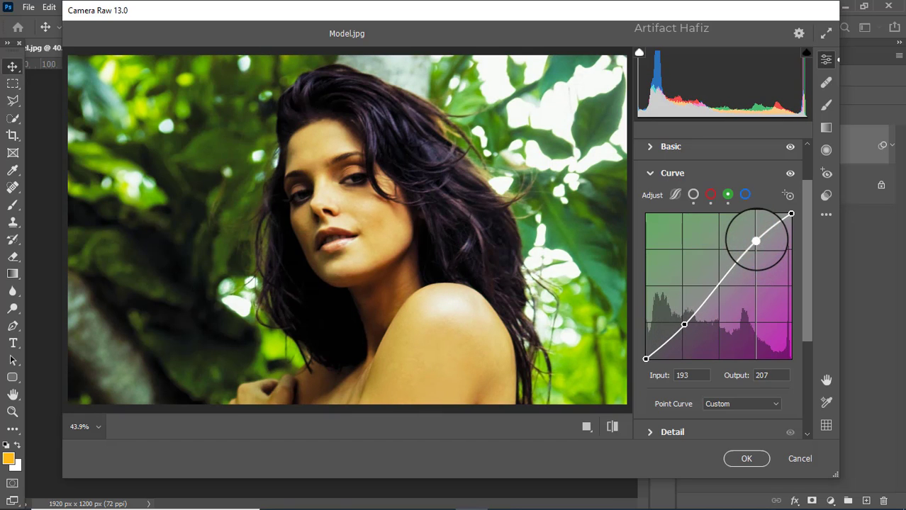
- On the blue channel curve, lower the shadows slightly and add a highlights point at input 191, output 199
click(745, 194)
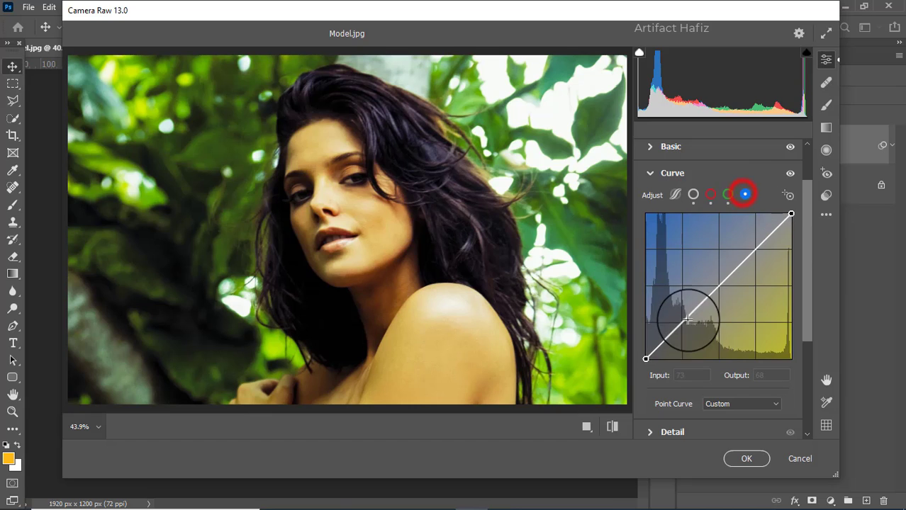
drag(683, 321, 686, 326)
drag(756, 250, 755, 246)
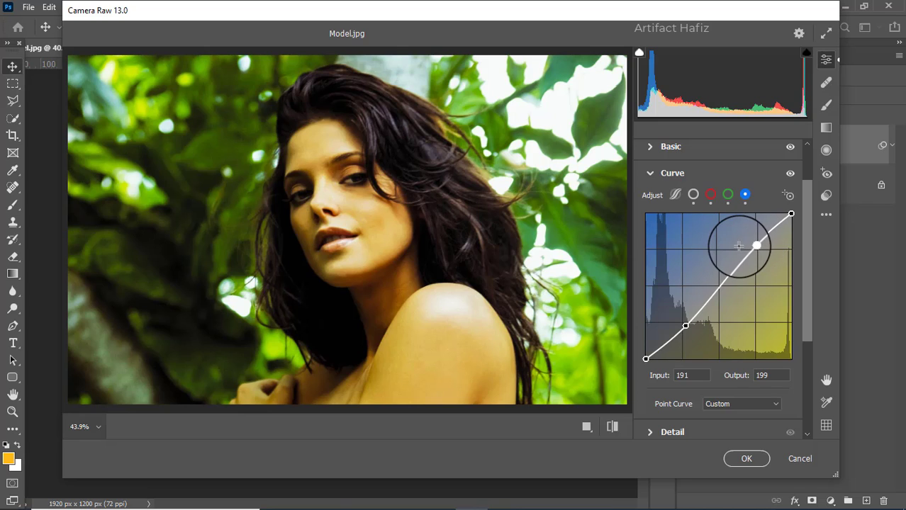
- Set Noise Reduction to 7 in the Detail adjustments
scroll(724, 250, down, 3)
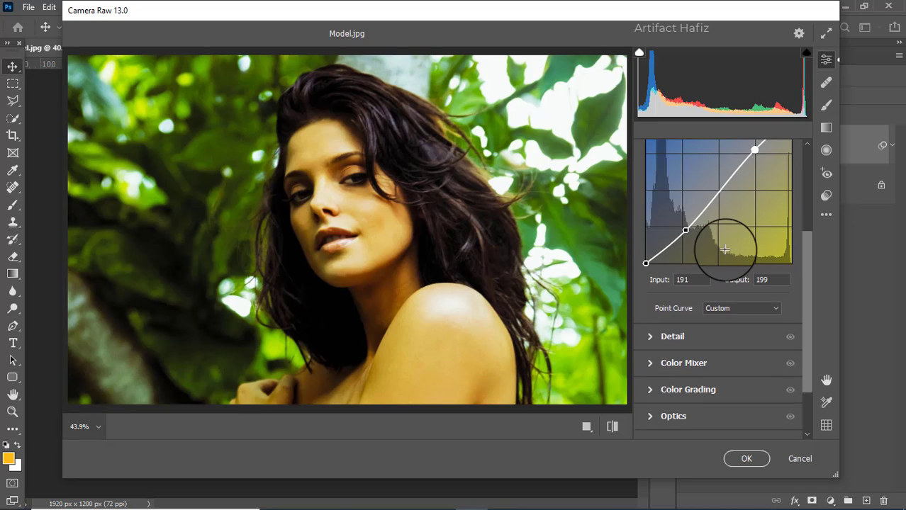
scroll(724, 250, down, 2)
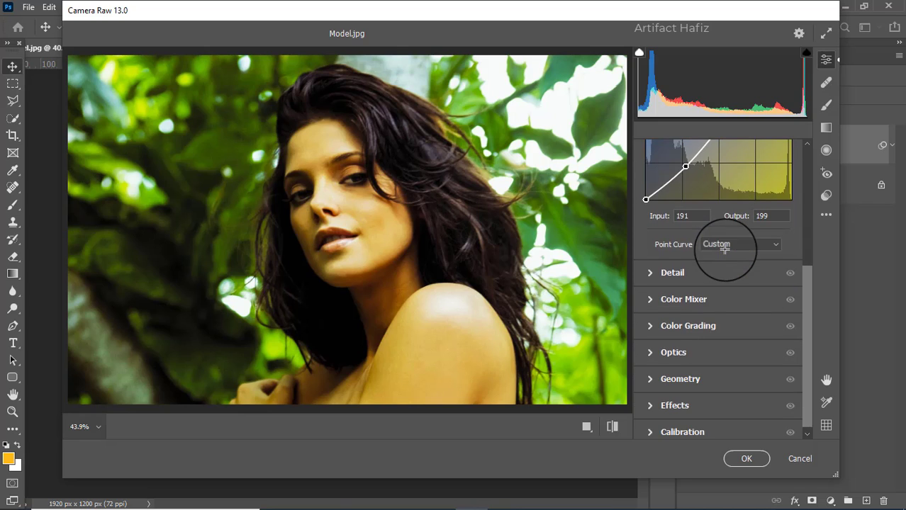
click(657, 274)
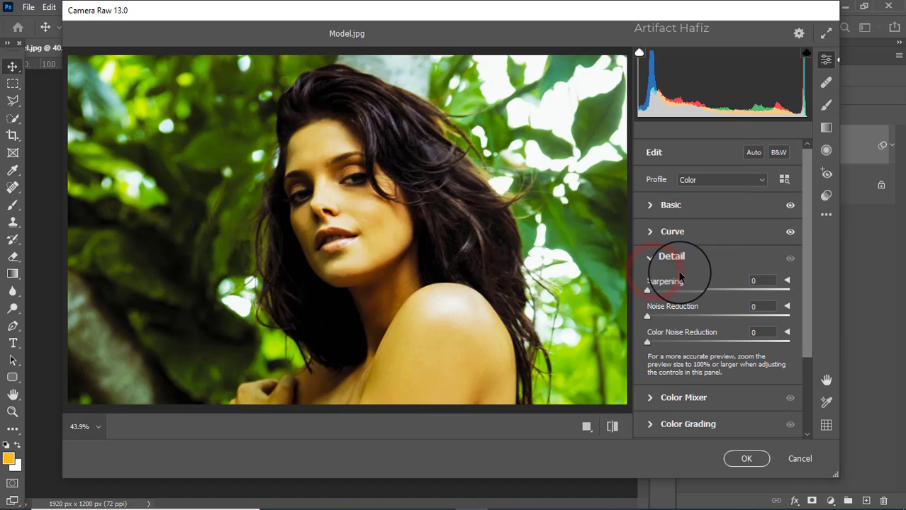
drag(648, 319, 659, 319)
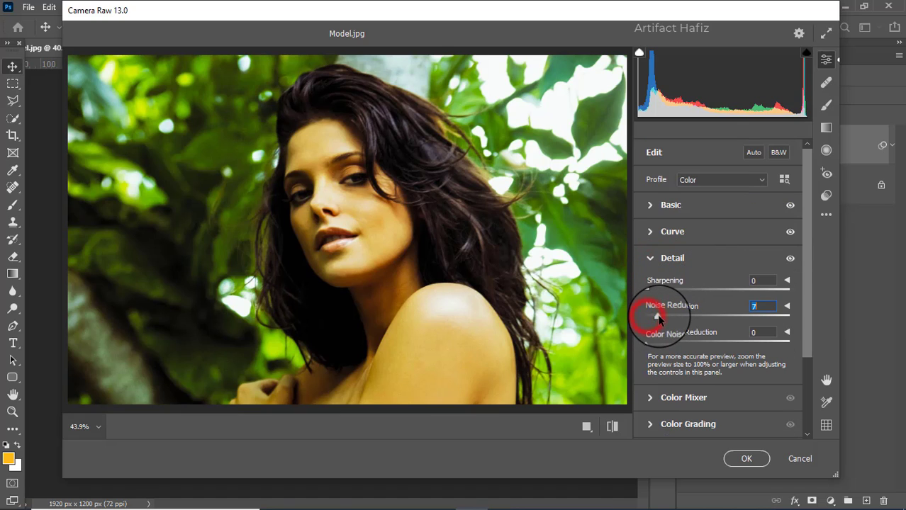
- Set the Color Mixer saturation to Reds +100, Oranges -11, Yellows -77, Greens -21, Aquas +11 and Blues +14
scroll(672, 305, down, 3)
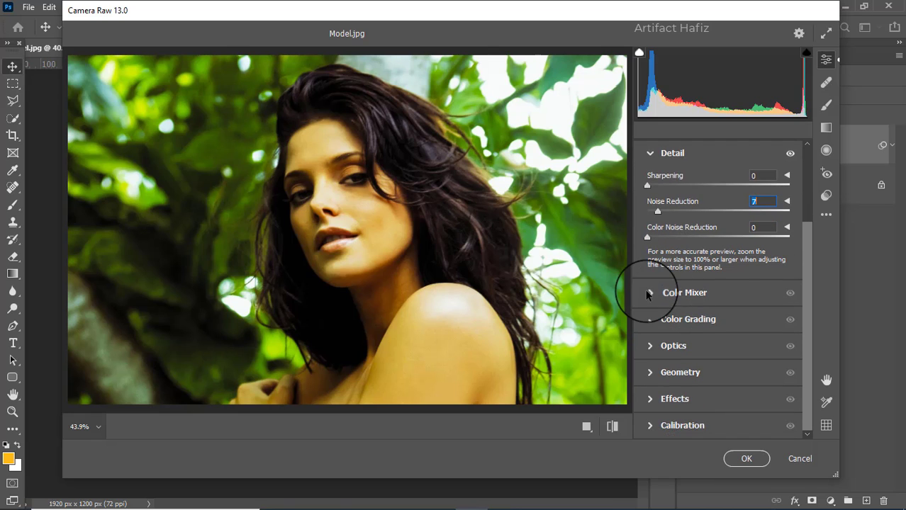
click(648, 293)
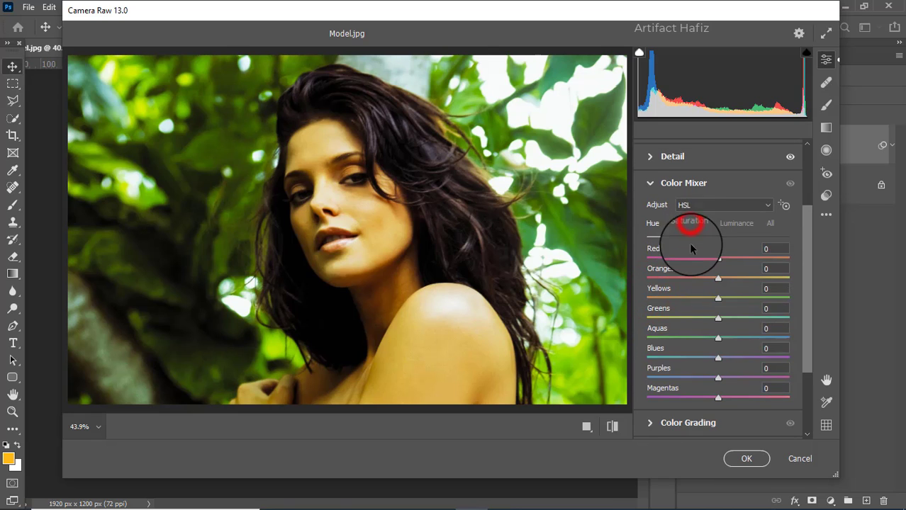
click(689, 223)
drag(716, 296, 643, 301)
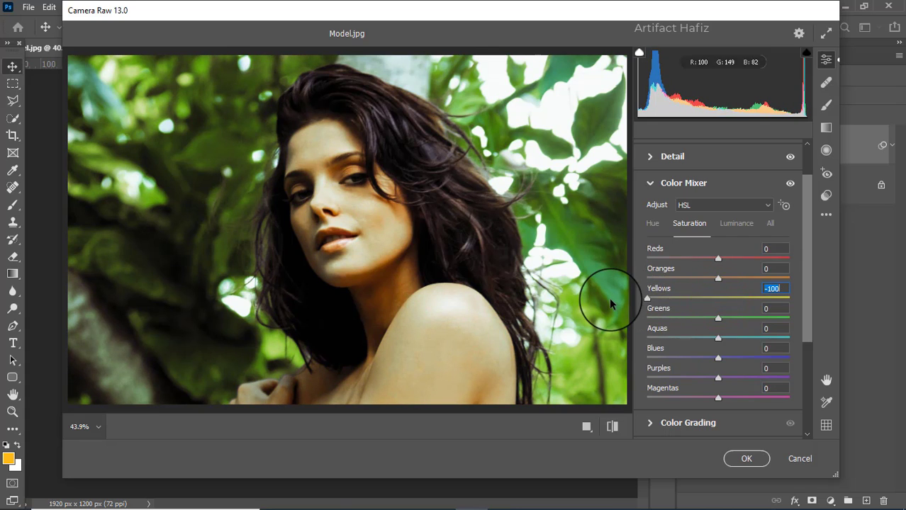
mouse_move(718, 279)
mouse_down()
mouse_move(743, 281)
mouse_move(708, 279)
mouse_up()
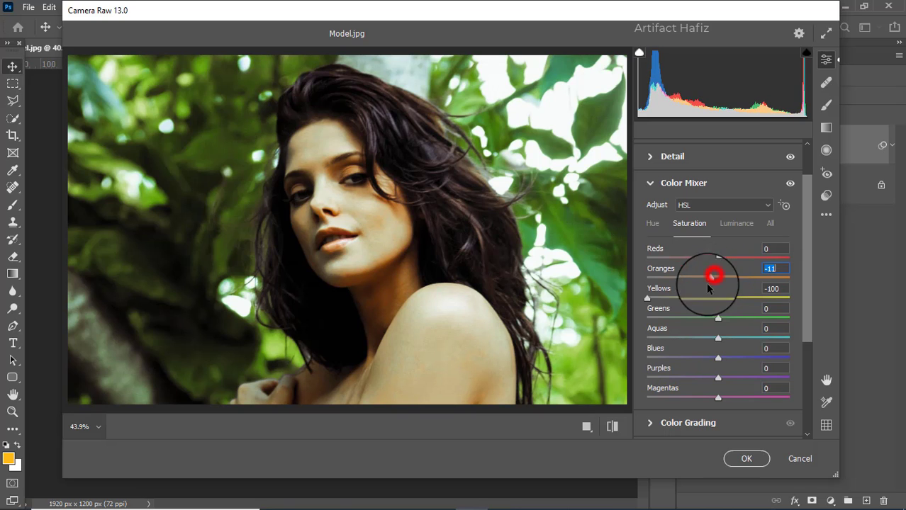
mouse_move(651, 303)
mouse_down()
mouse_move(677, 304)
mouse_move(666, 303)
mouse_up()
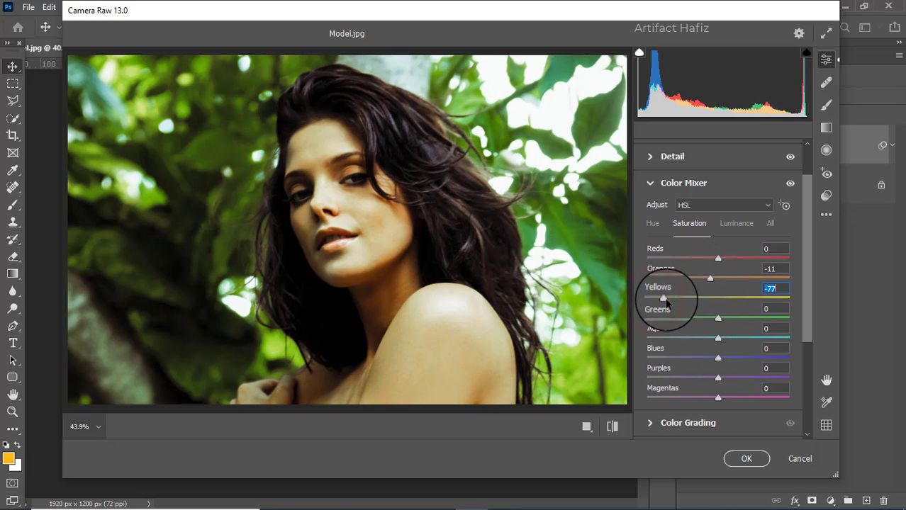
drag(718, 258, 792, 258)
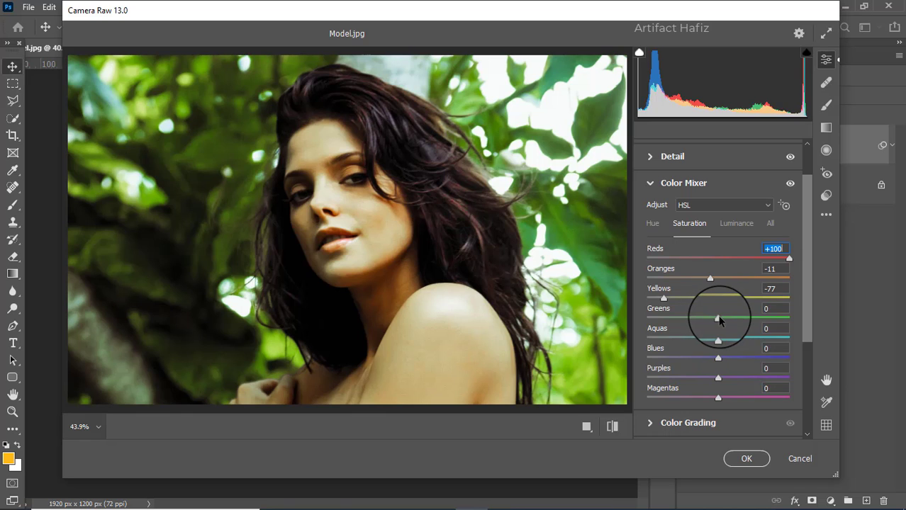
drag(718, 320, 728, 359)
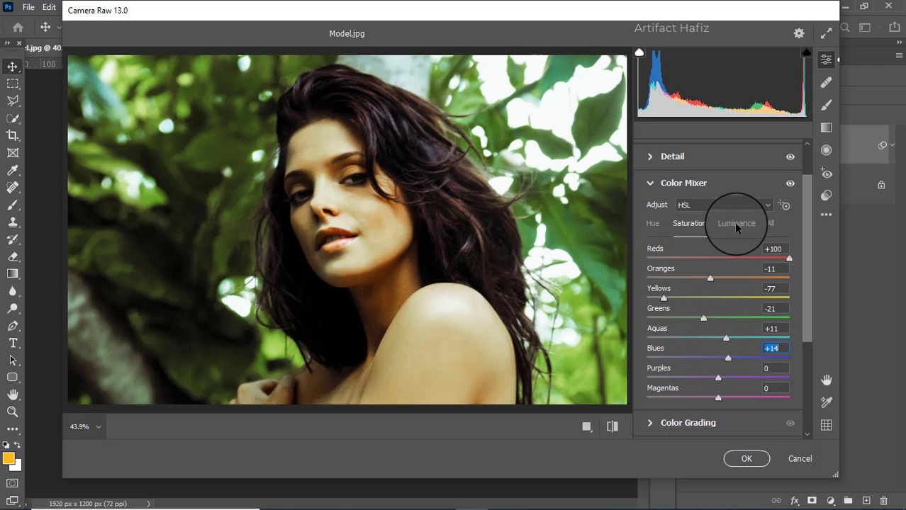
- Set the Color Mixer luminance to Yellows -7, Greens -12, Aquas -10 and Blues -17
click(736, 224)
drag(719, 340, 706, 359)
drag(717, 320, 716, 299)
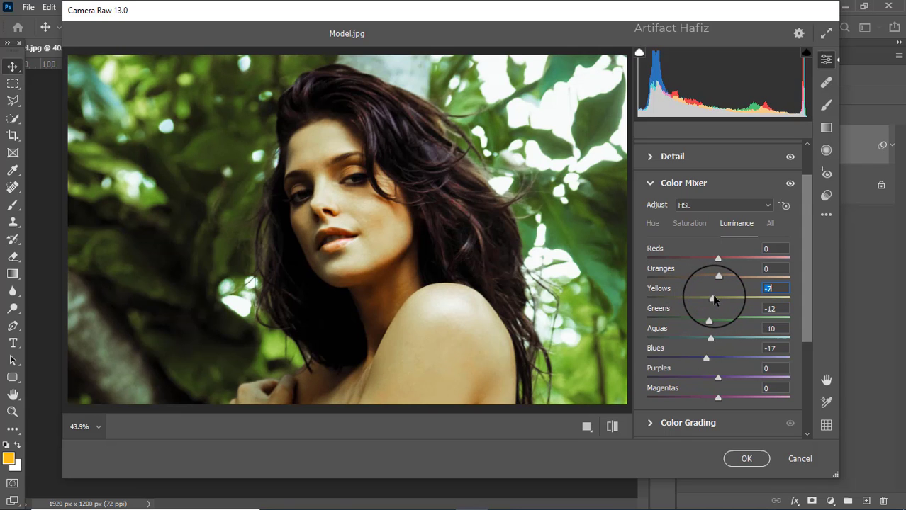
- Set the Color Mixer hue to Yellows -16 and Greens +16
click(650, 224)
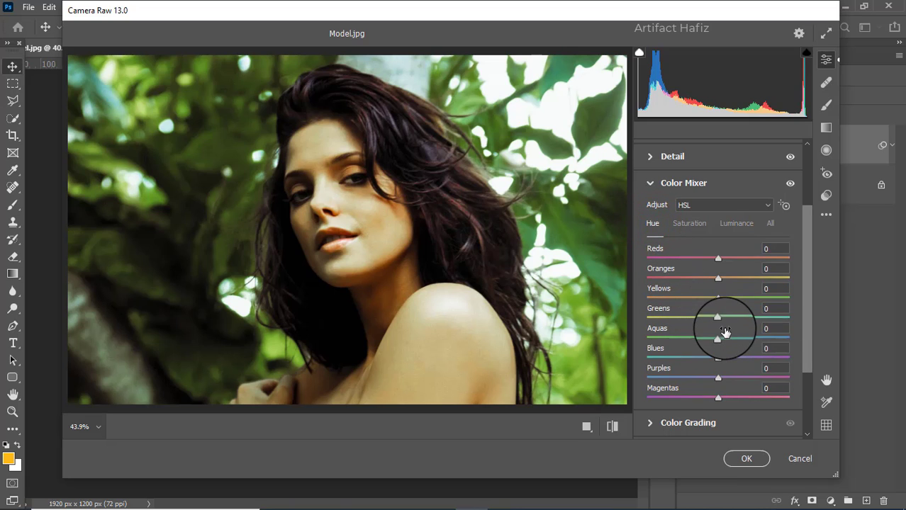
drag(719, 319, 667, 299)
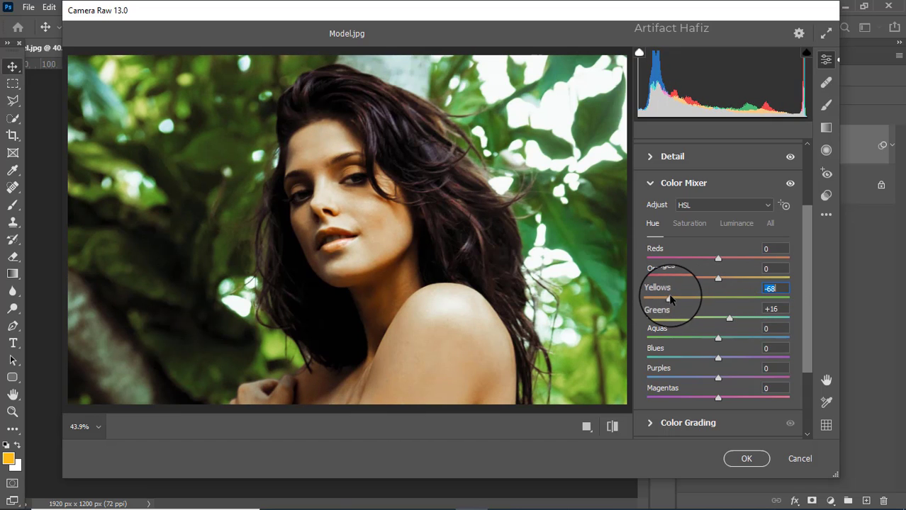
drag(700, 298, 730, 319)
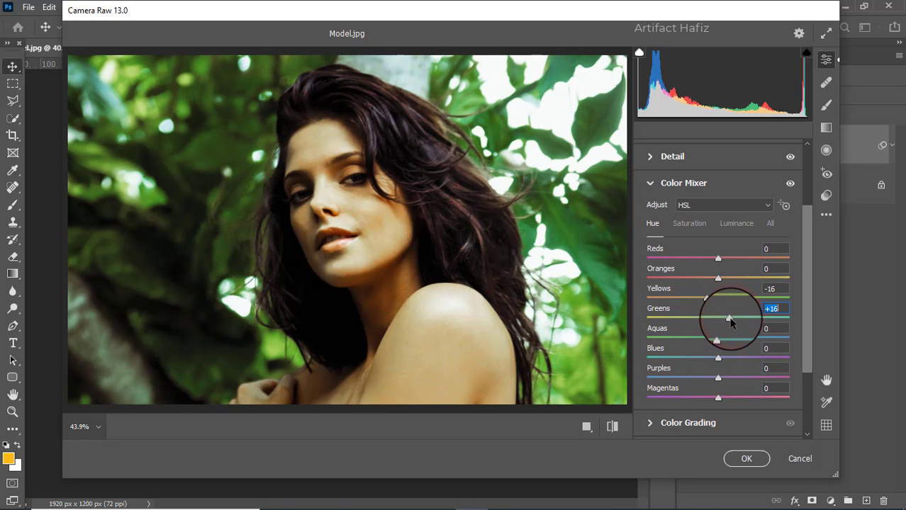
- Darken the greens further by setting their Color Mixer luminance to -20
click(728, 226)
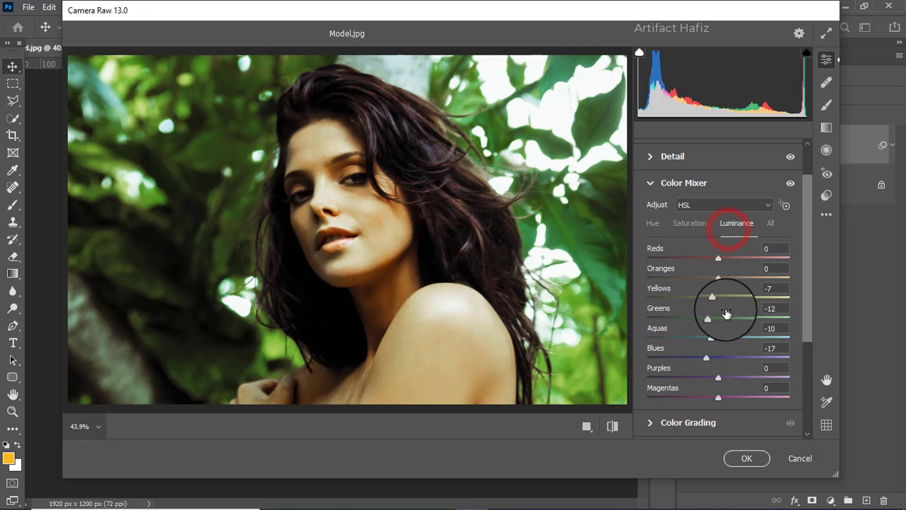
mouse_move(705, 321)
mouse_down()
mouse_move(631, 318)
mouse_move(704, 317)
mouse_up()
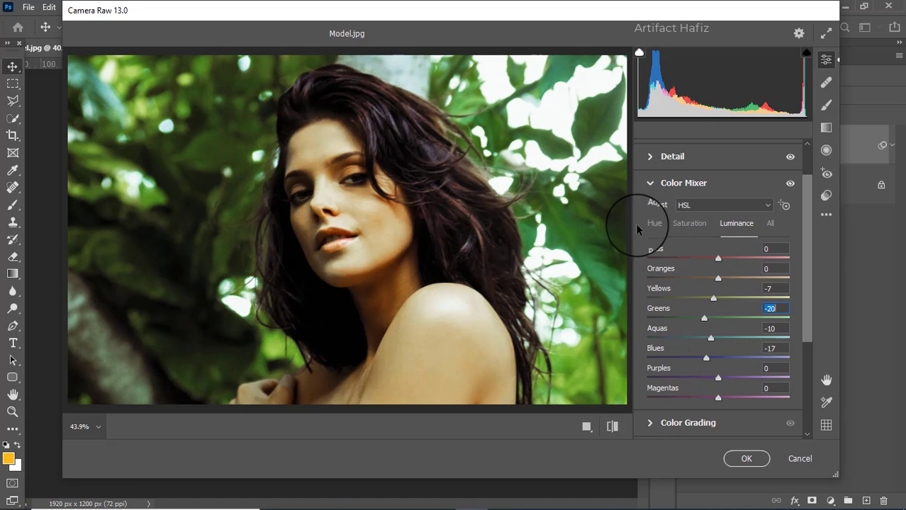
- Color grade the midtones to hue 28, saturation 16, the shadows to hue 216, saturation 56, and the highlights to hue 92, saturation 26
scroll(663, 248, down, 3)
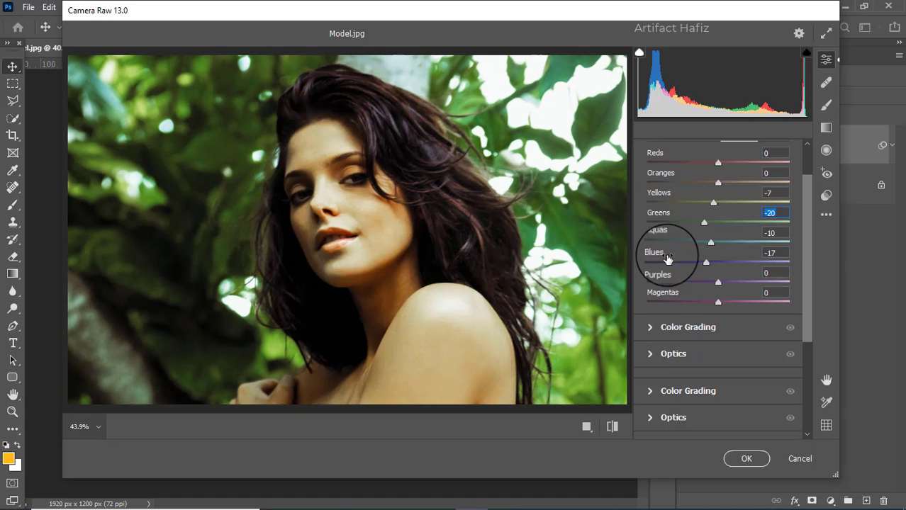
click(654, 320)
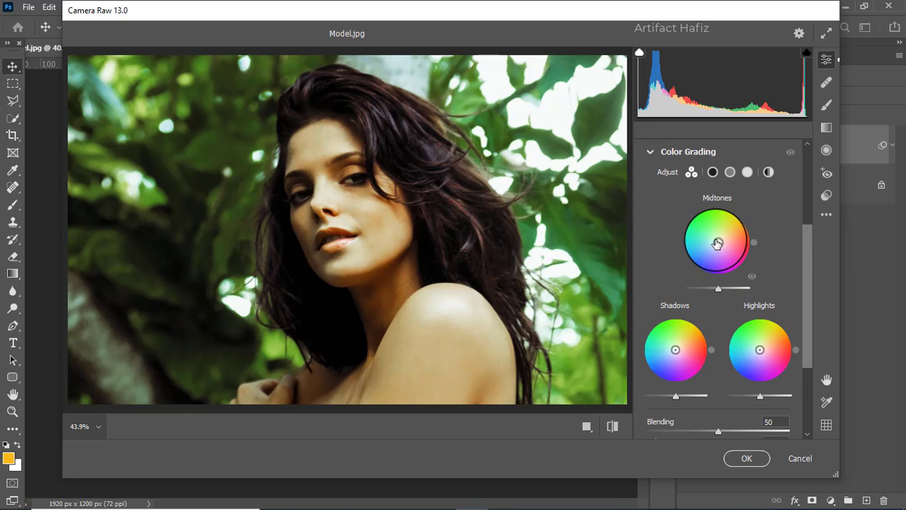
drag(718, 241, 762, 226)
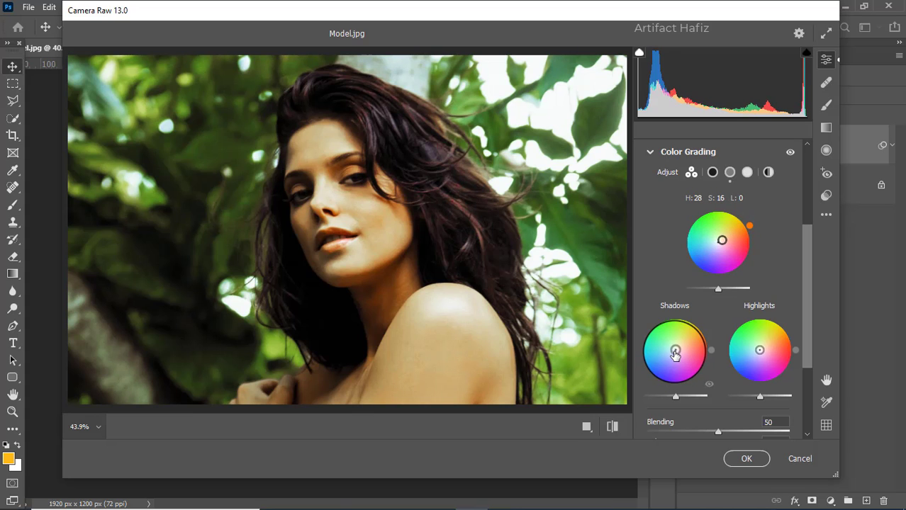
drag(674, 351, 662, 360)
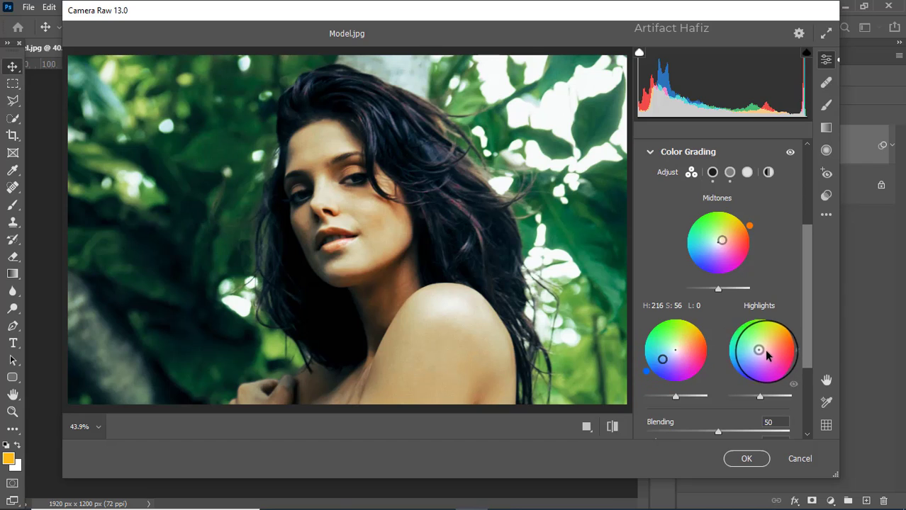
drag(759, 350, 760, 324)
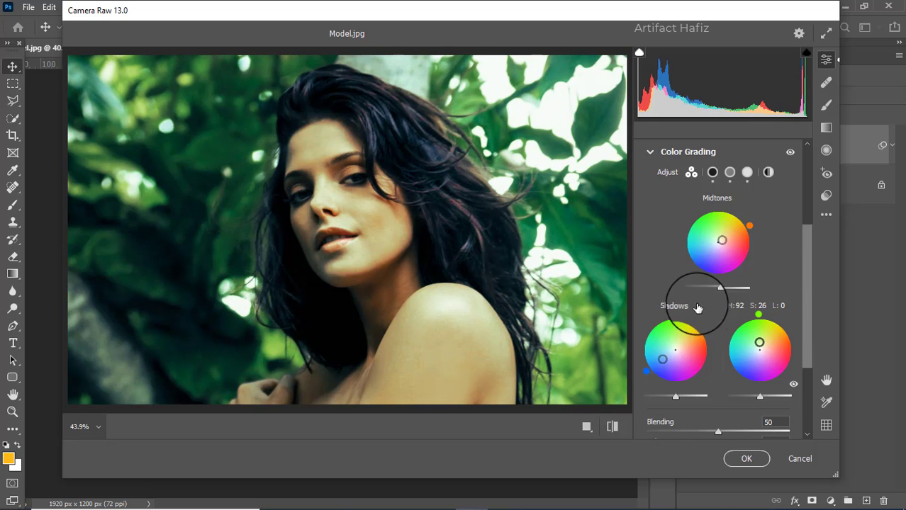
- Add an Effects vignette of -7 with Midpoint 0, Roundness +100 and Feather 100
scroll(764, 283, down, 4)
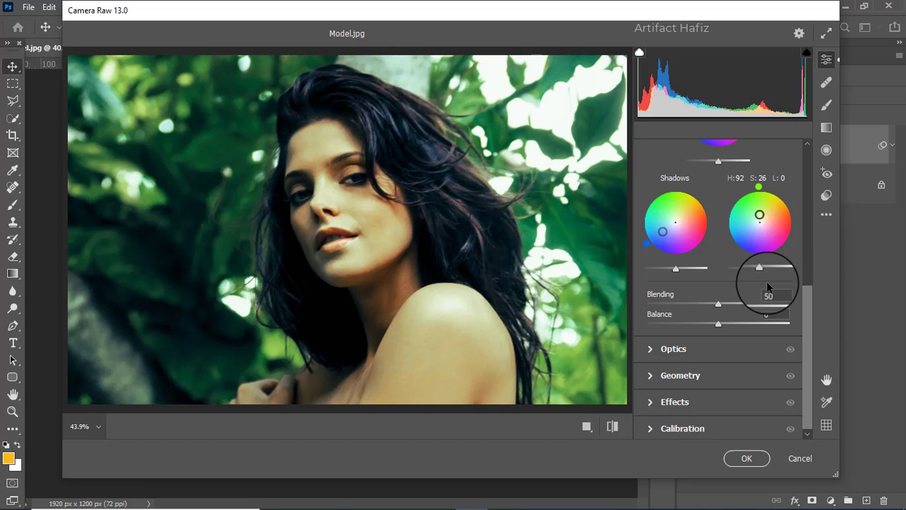
scroll(659, 383, down, 1)
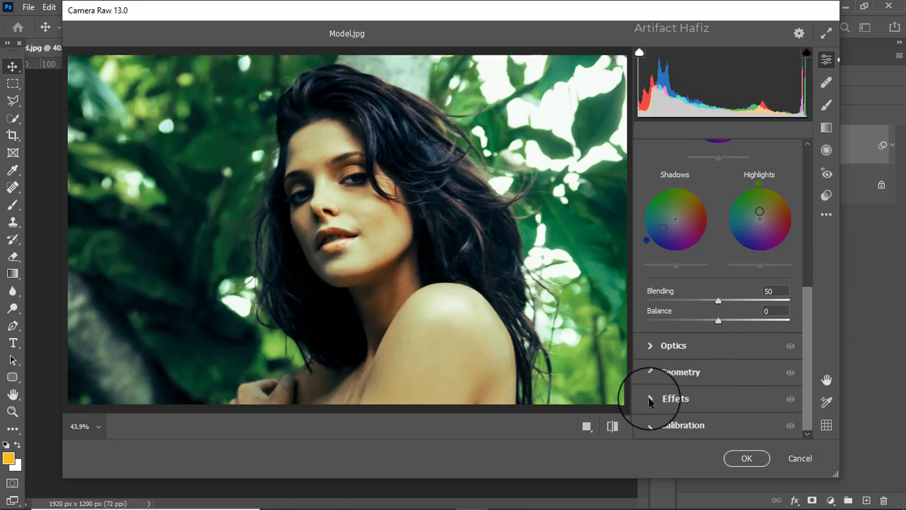
click(650, 399)
drag(717, 295, 701, 292)
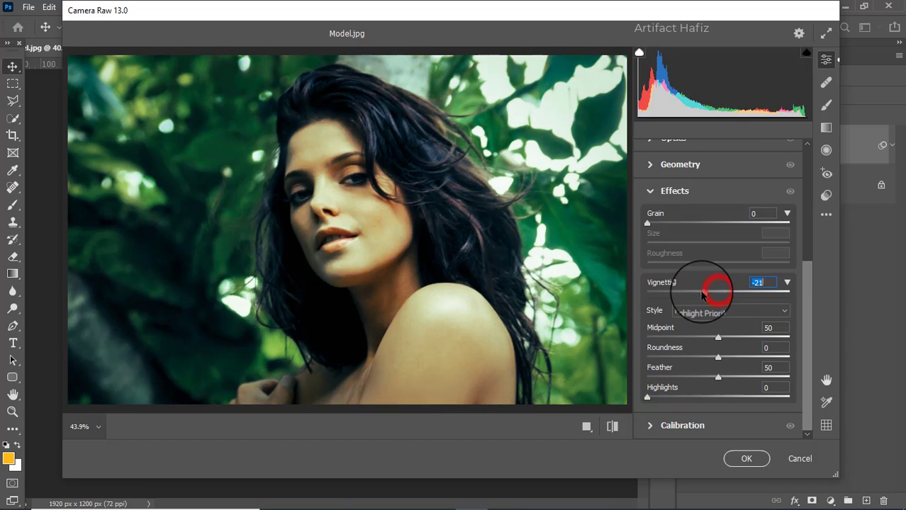
drag(718, 380, 779, 369)
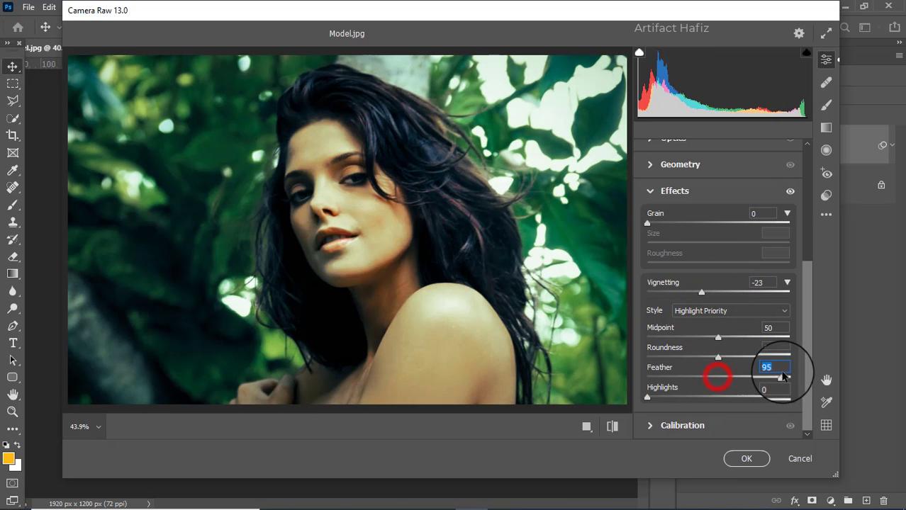
drag(718, 356, 813, 360)
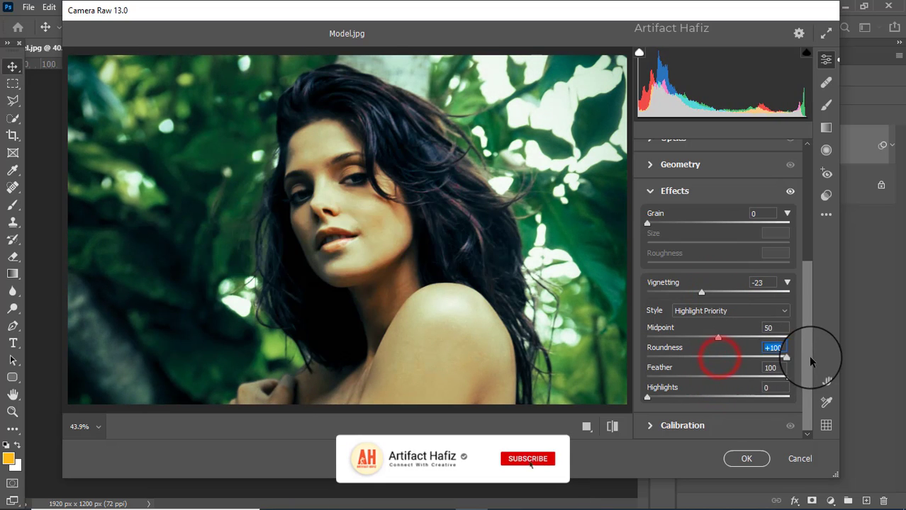
drag(719, 338, 610, 334)
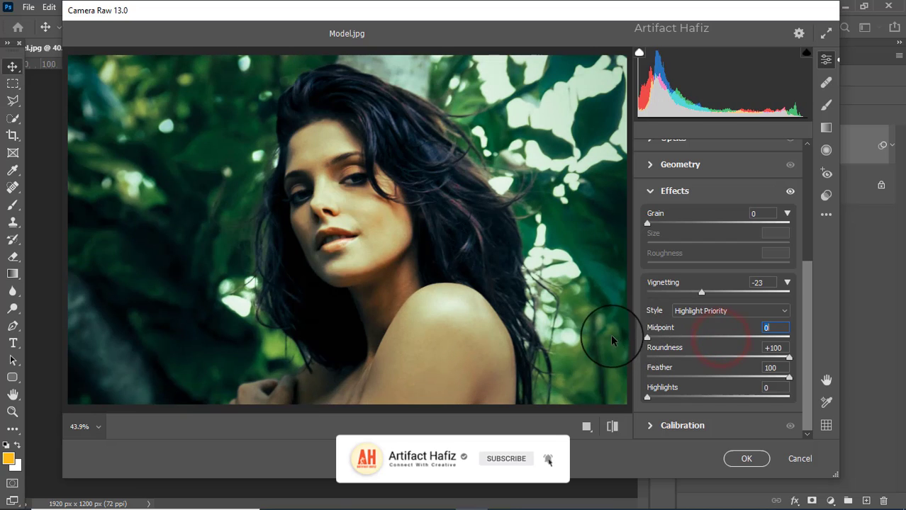
drag(701, 292, 713, 293)
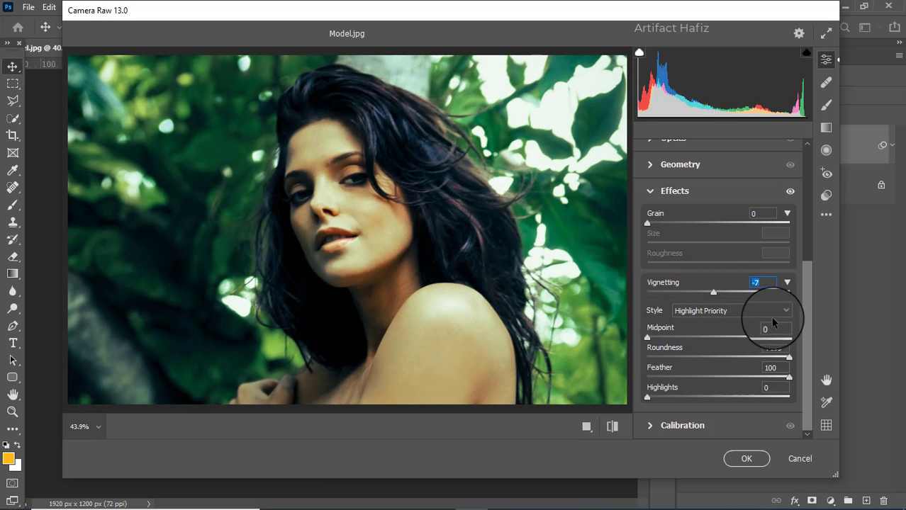
- Set the Calibration saturation to -7 for Red Primary, +7 for Green Primary and +7 for Blue Primary
click(649, 425)
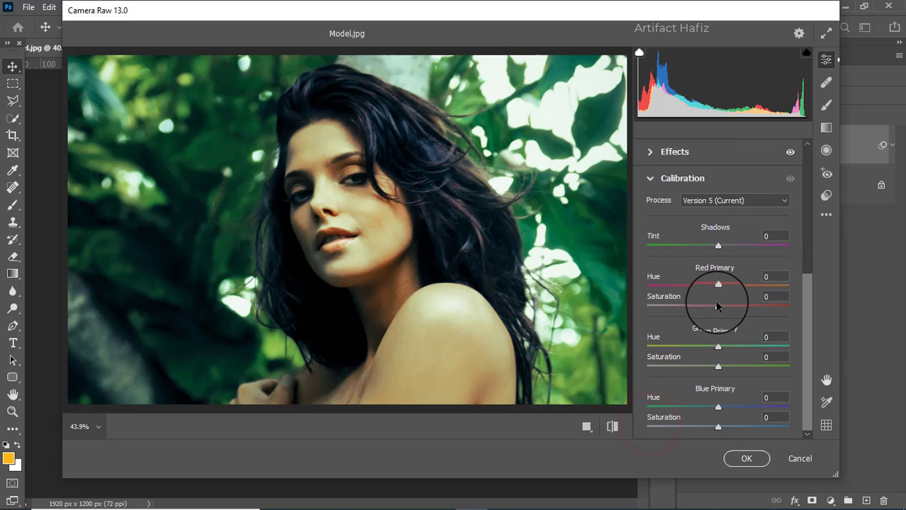
drag(718, 367, 708, 367)
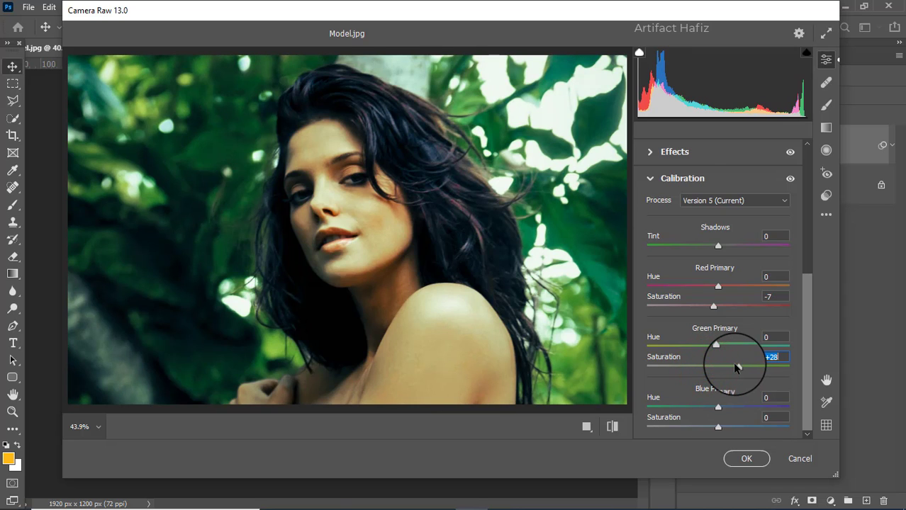
drag(735, 366, 722, 368)
drag(718, 427, 723, 427)
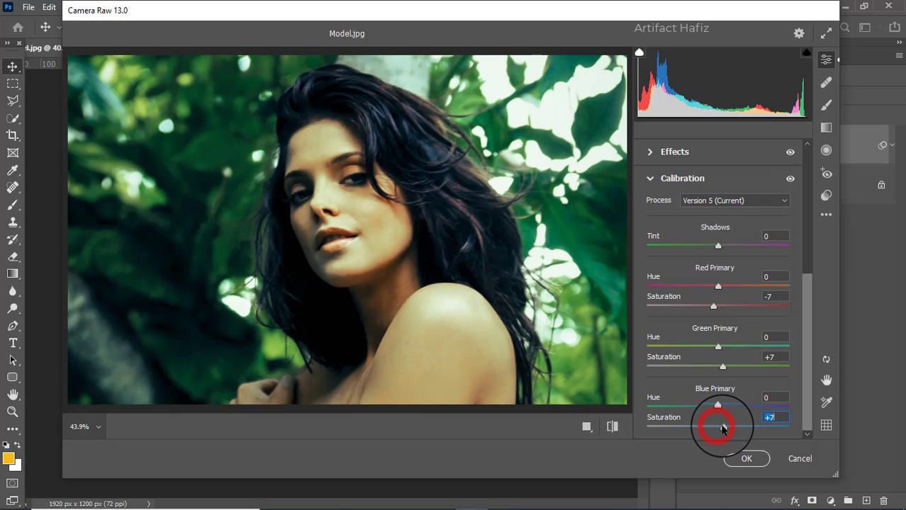
- Apply the Camera Raw filter with Basic Exposure at -0.20 and Highlights at -84, and compare the graded layer with the original
scroll(755, 333, up, 10)
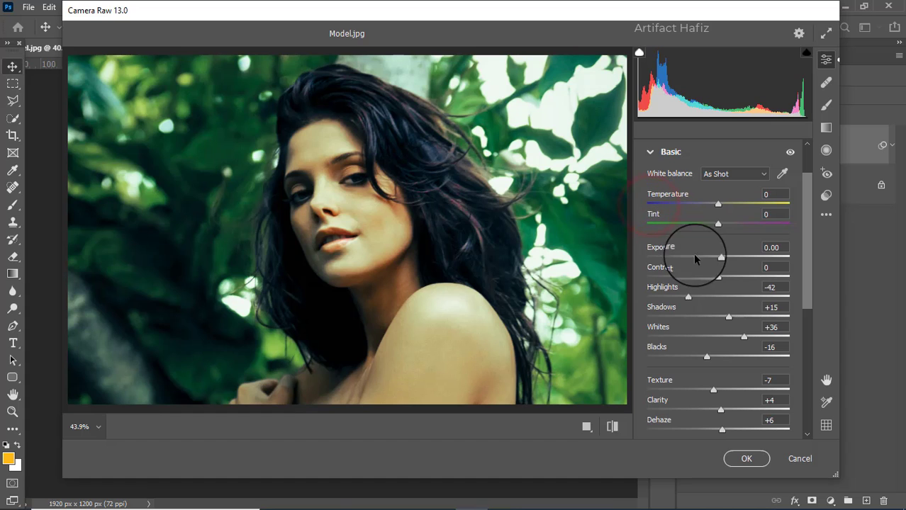
drag(718, 259, 713, 260)
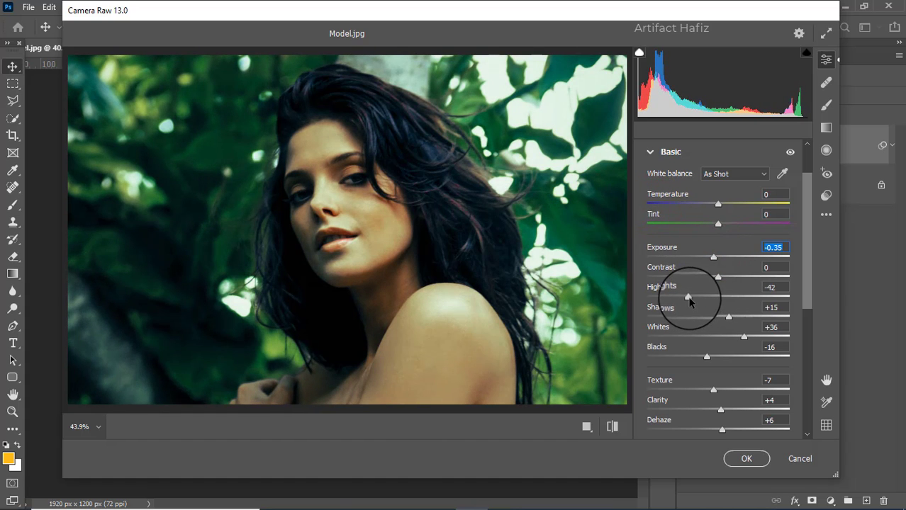
drag(691, 301, 659, 310)
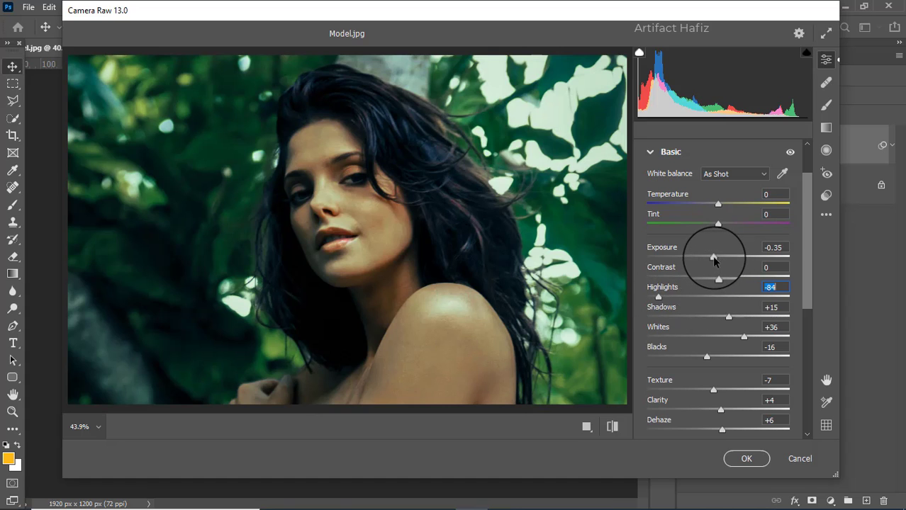
drag(714, 261, 715, 261)
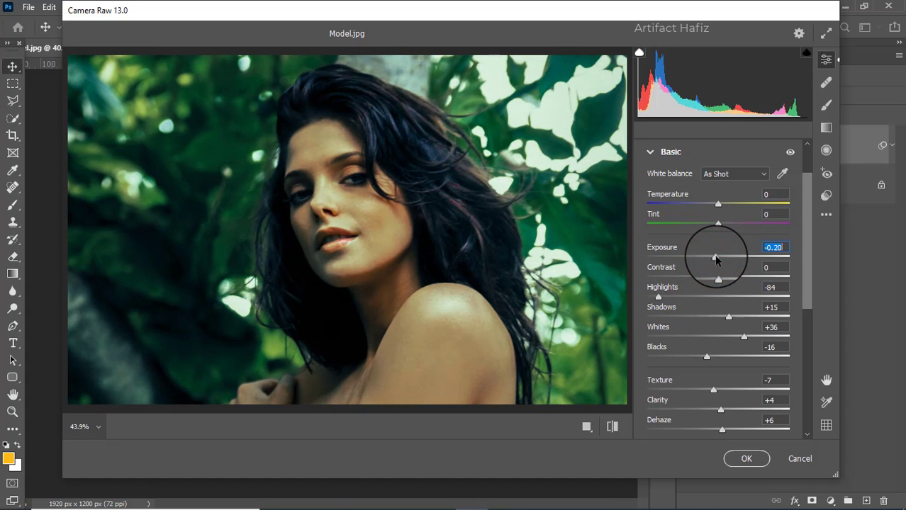
click(744, 459)
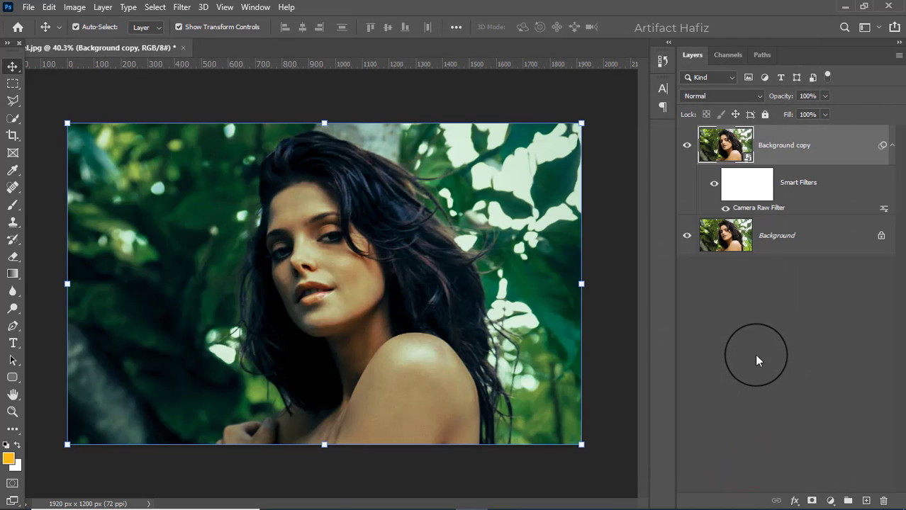
click(685, 146)
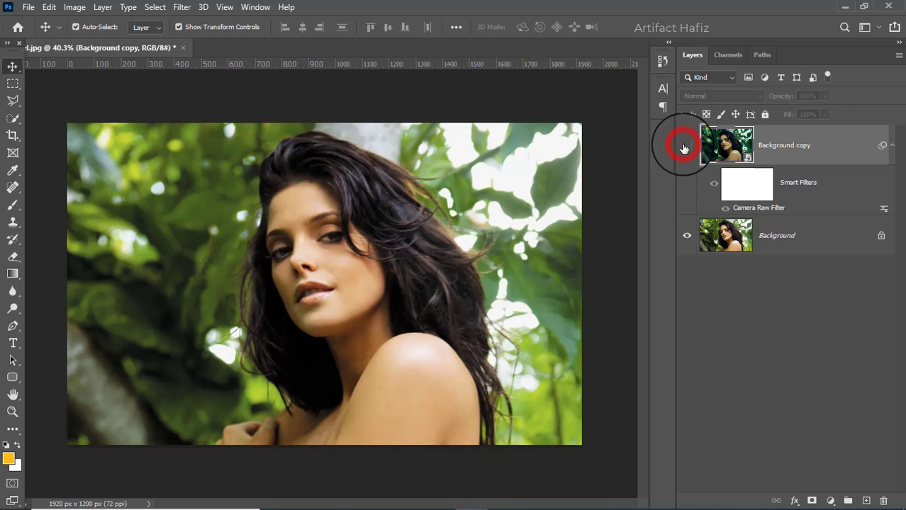
click(684, 146)
- Add a Color Lookup adjustment layer using the Fuji F125 Kodak 2395 (by Adobe).cube LUT at 43% opacity
click(829, 501)
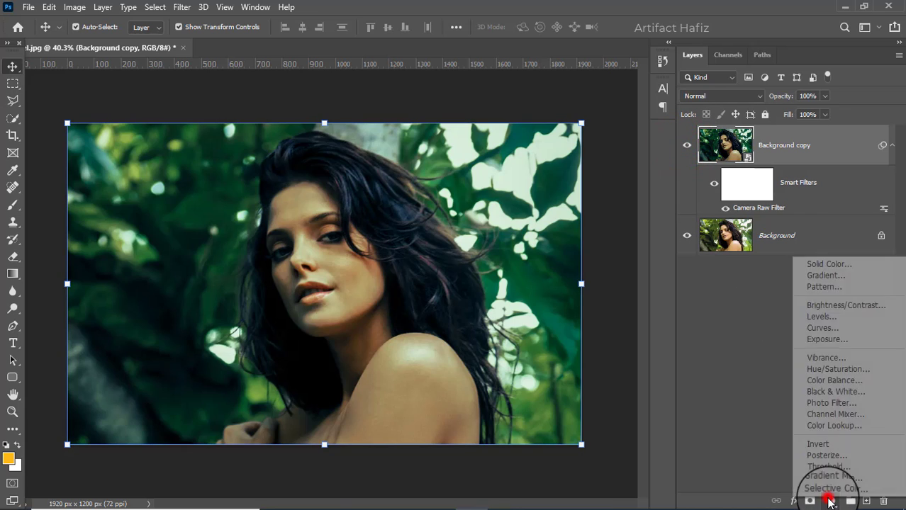
click(833, 426)
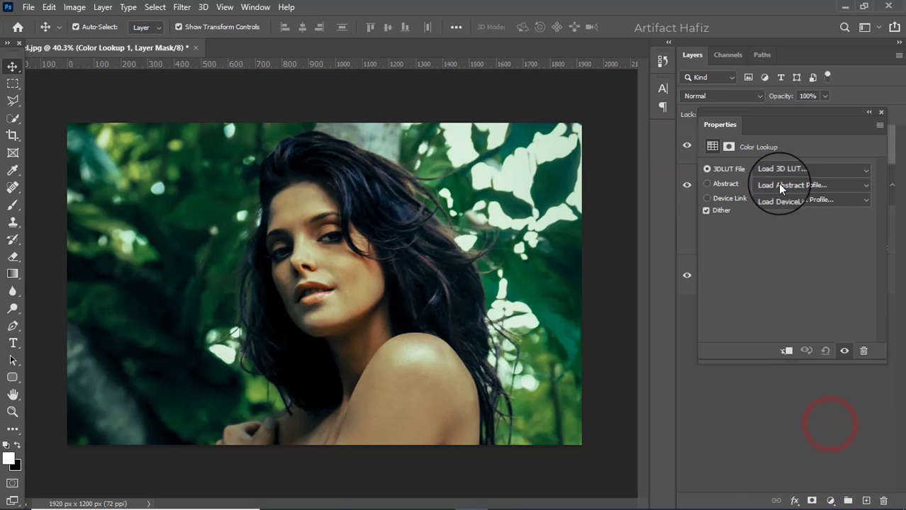
click(777, 170)
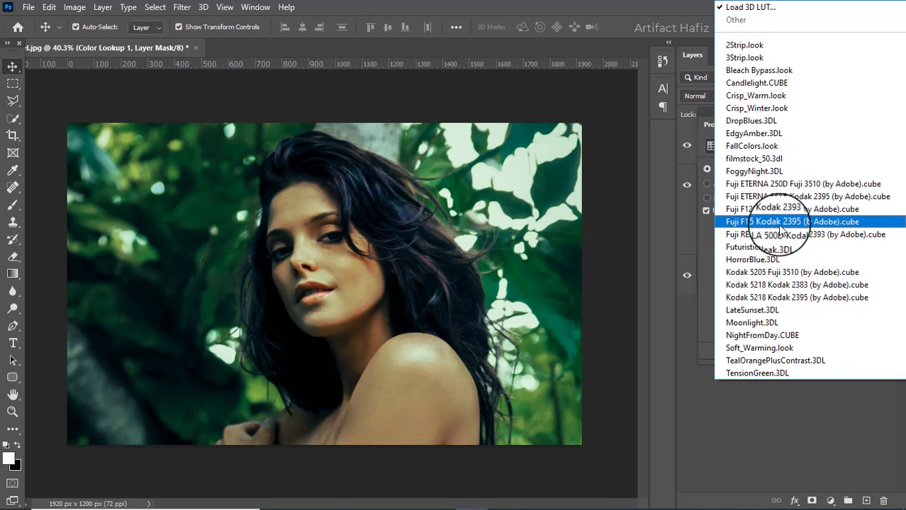
click(764, 223)
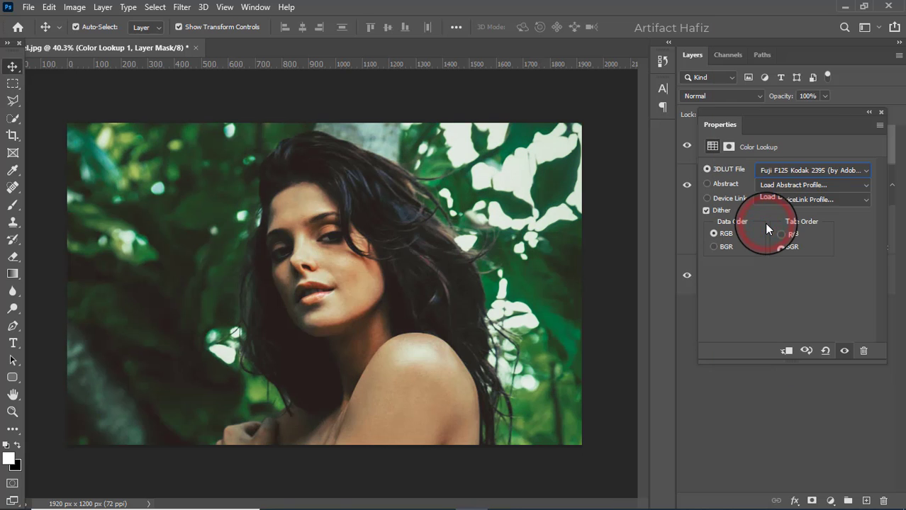
click(881, 114)
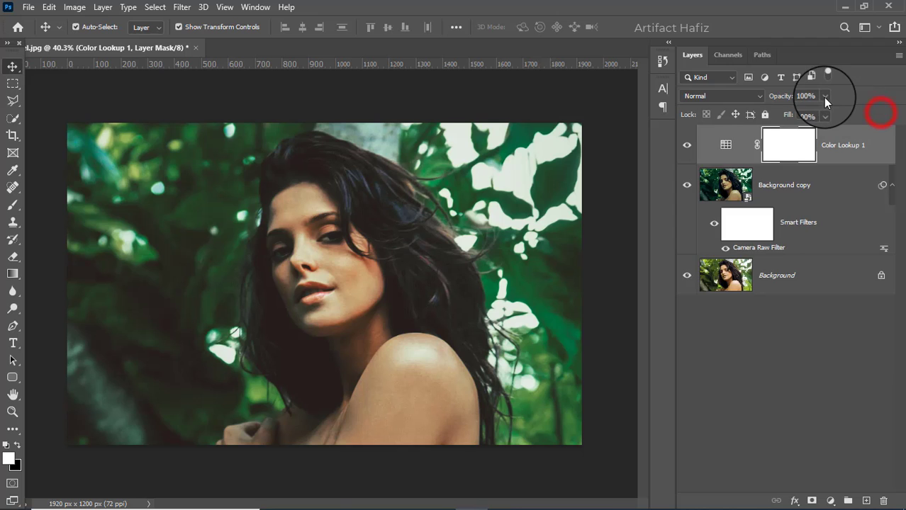
click(824, 95)
drag(827, 113, 789, 114)
click(828, 144)
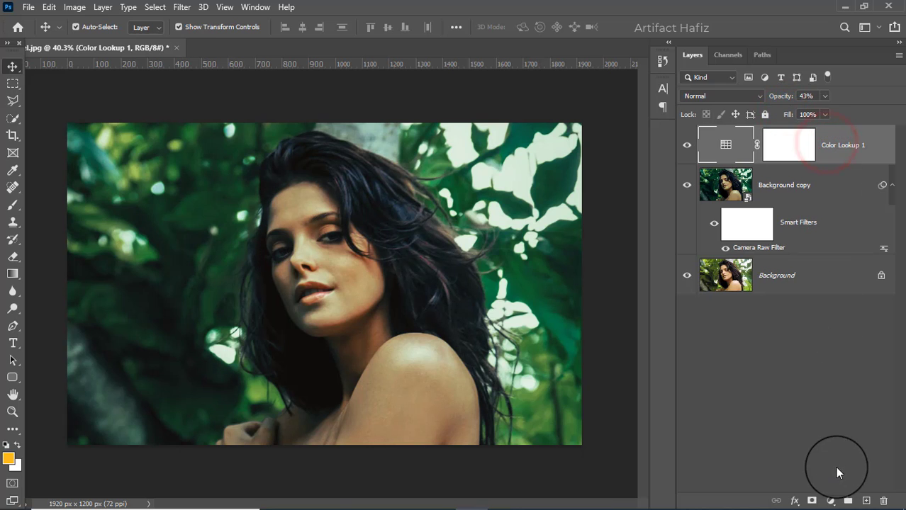
- Add a second Color Lookup layer using FuturisticBleak.3DL at 7% opacity, and show only the original Background for comparison
click(832, 502)
click(833, 426)
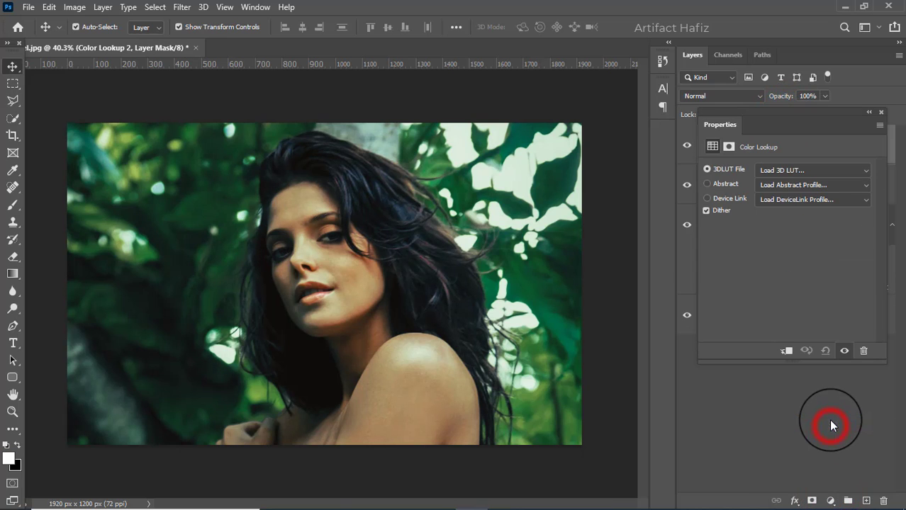
click(780, 171)
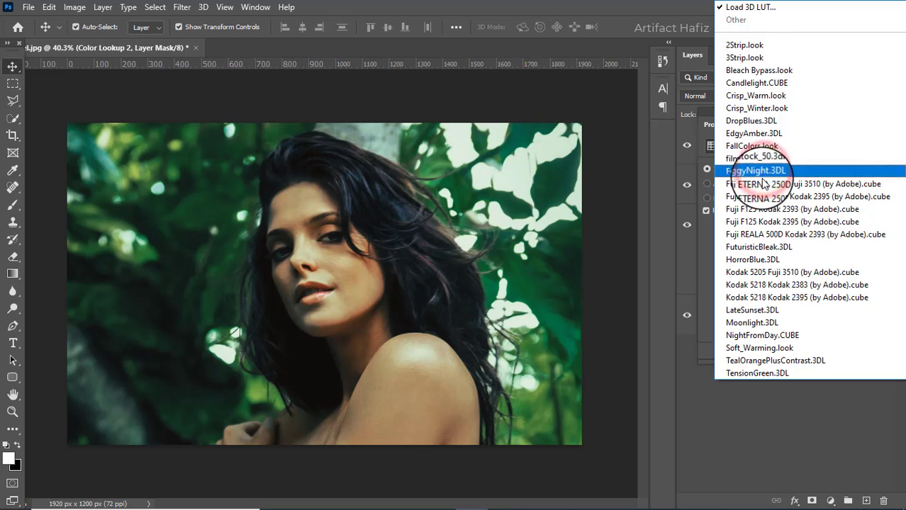
click(750, 247)
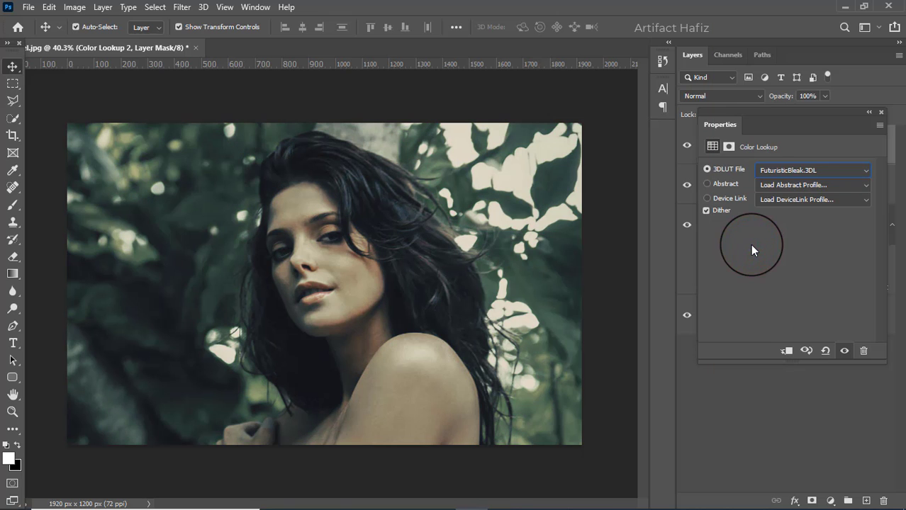
click(882, 112)
click(824, 96)
drag(826, 114, 773, 124)
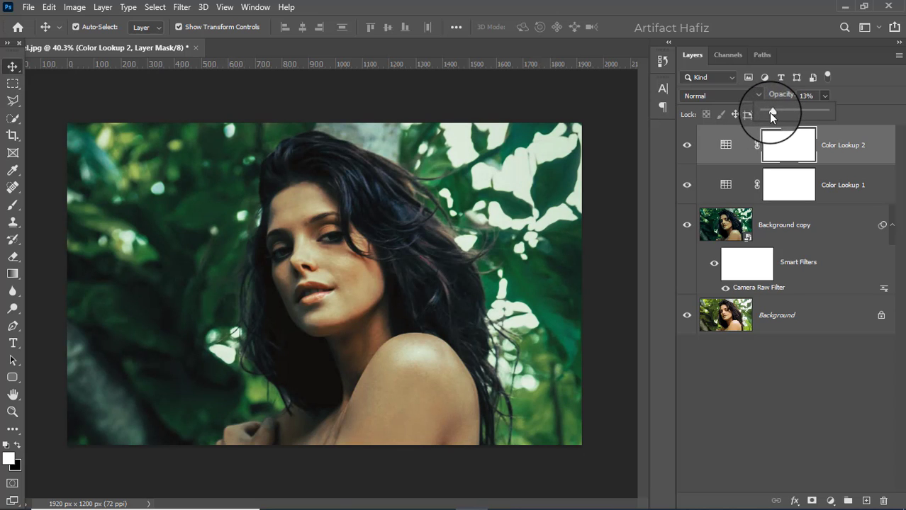
drag(769, 113, 768, 119)
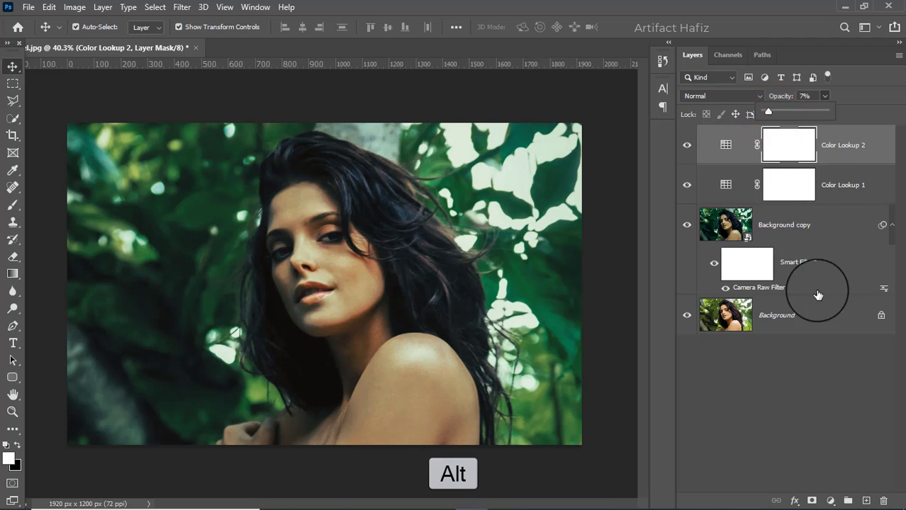
alt+click(686, 315)
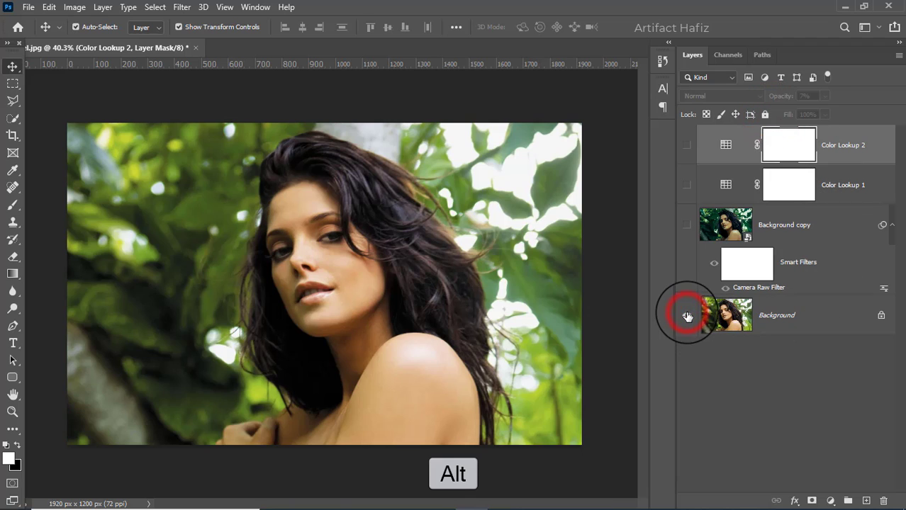